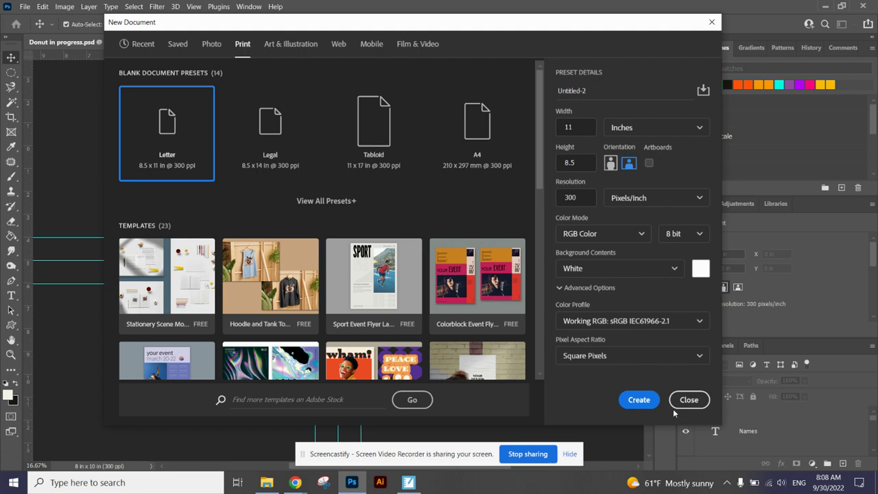
- Create a landscape Letter document, 11 x 8.5 inches at 300 ppi, in CMYK color mode
click(615, 235)
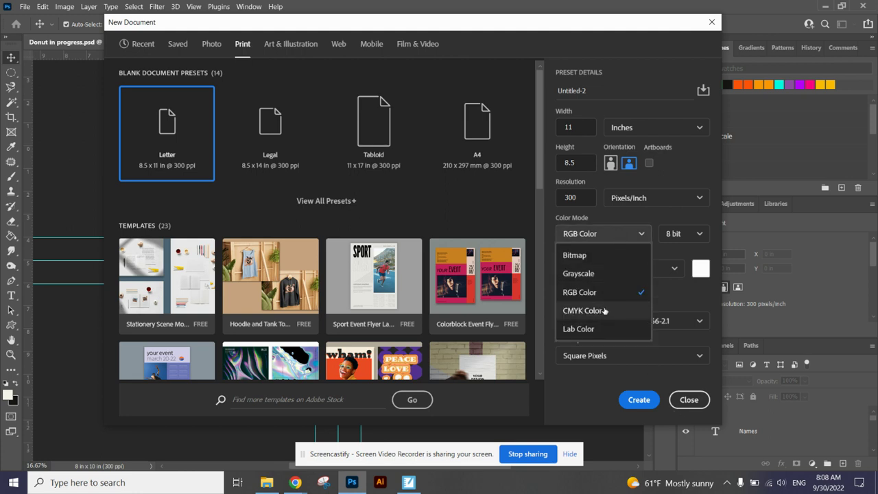
click(582, 311)
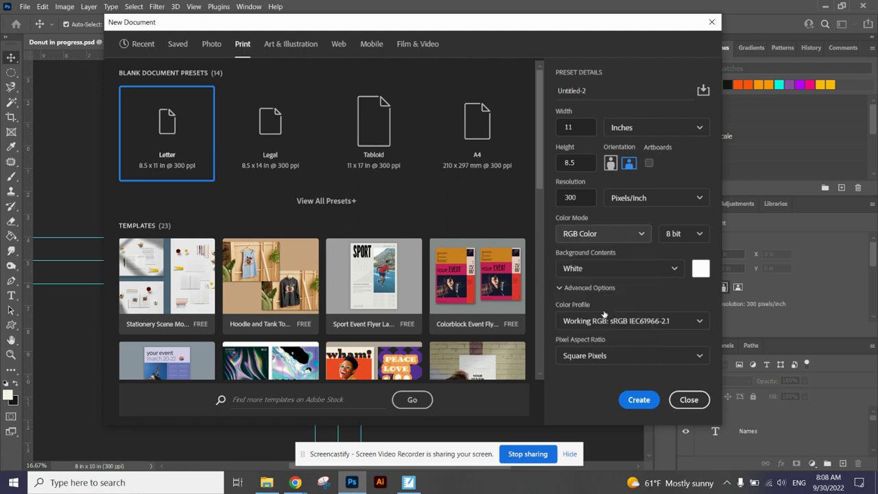
click(640, 400)
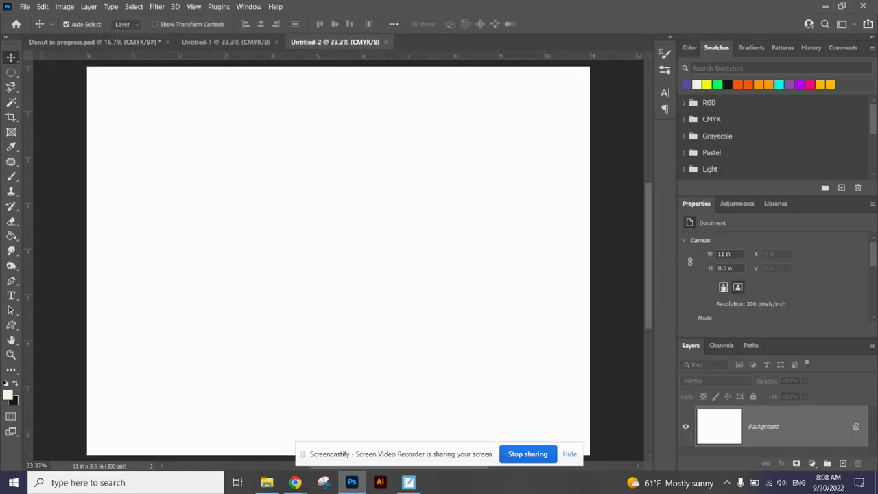
- Switch to Chrome and save the previewed cloudy sky image from the Google results into the Pictures folder
mouse_move(289, 486)
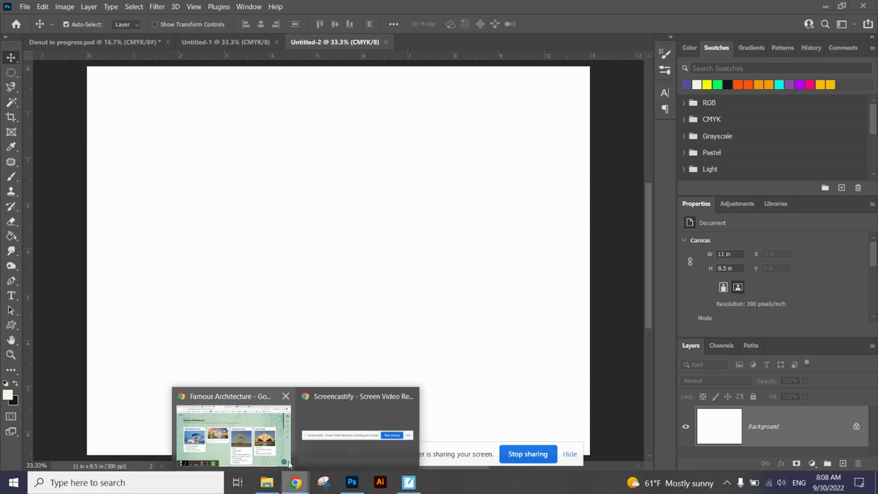
click(284, 454)
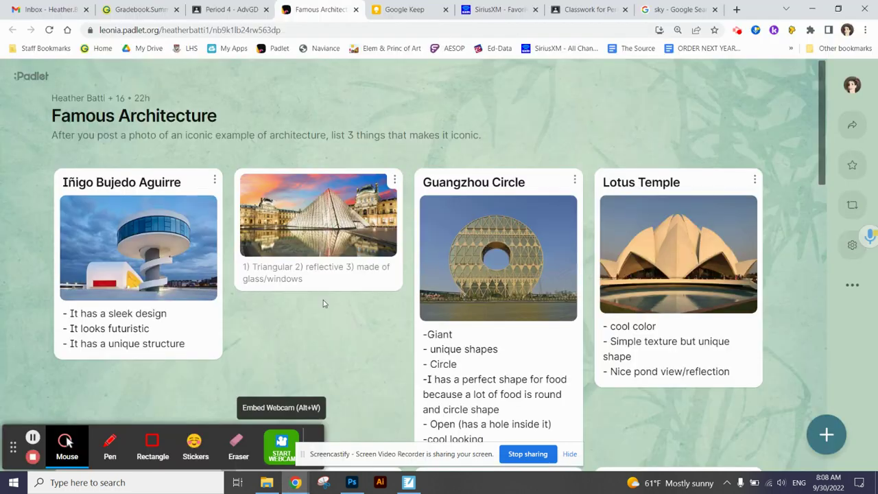
click(664, 9)
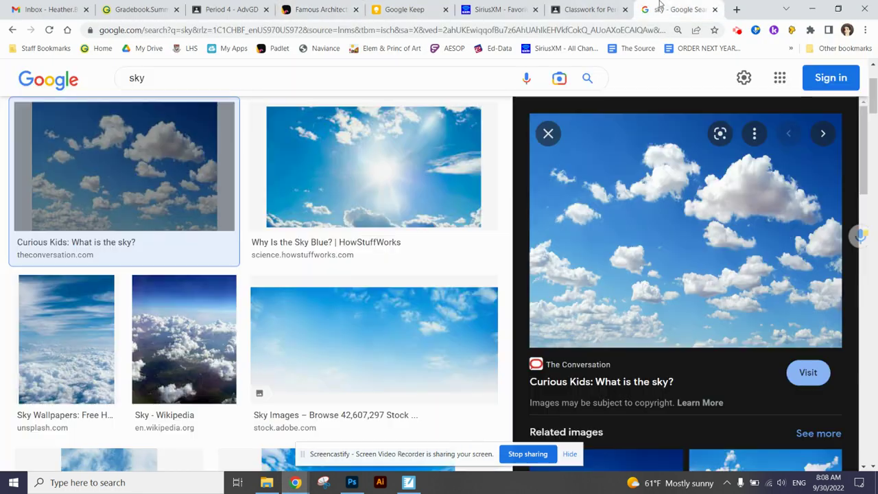
right_click(653, 231)
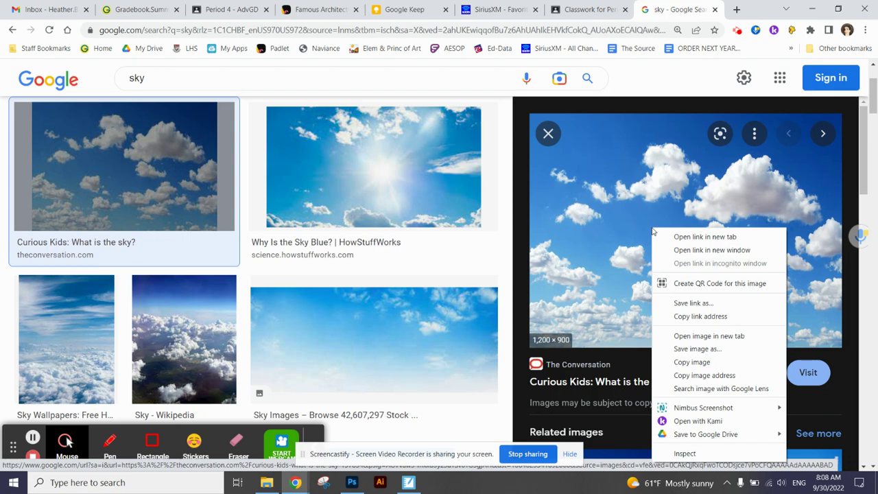
click(694, 351)
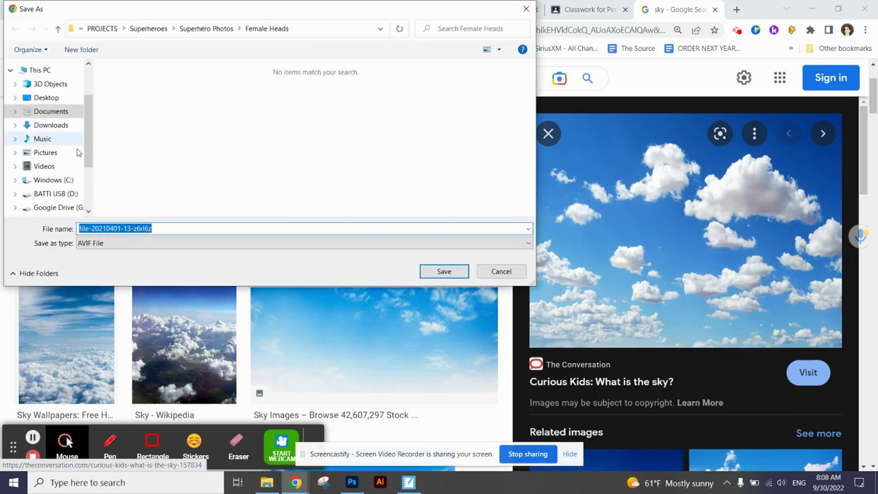
click(46, 153)
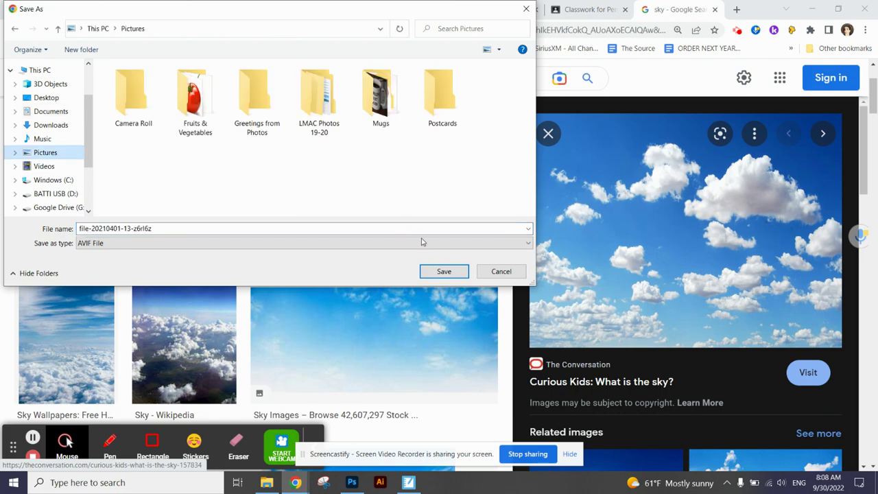
click(444, 271)
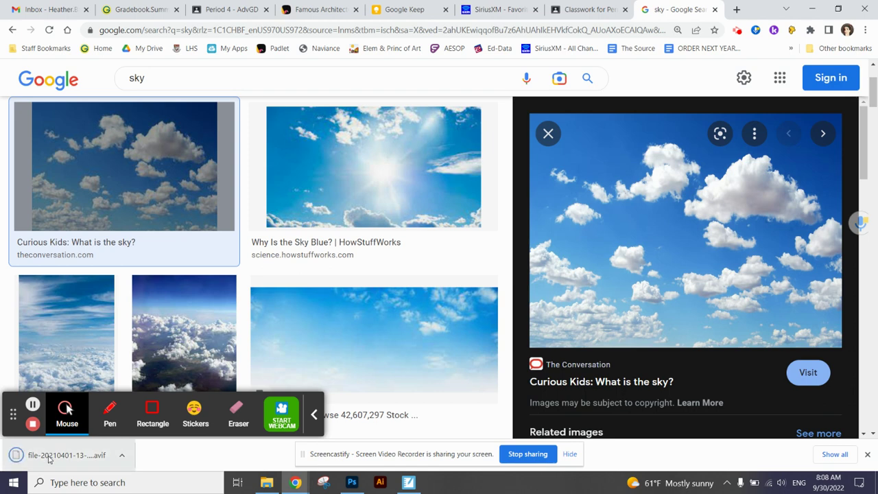
- Try to place the downloaded sky AVIF file into the new Photoshop document
drag(62, 463, 319, 298)
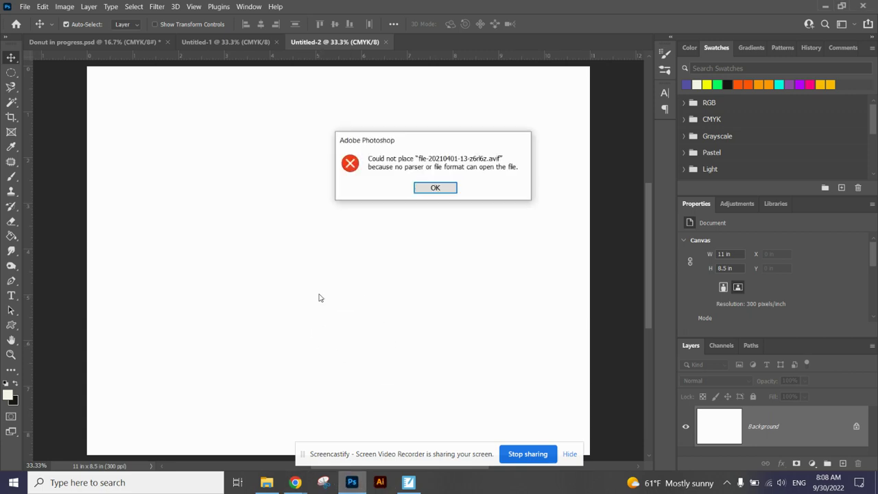
click(435, 188)
mouse_move(295, 482)
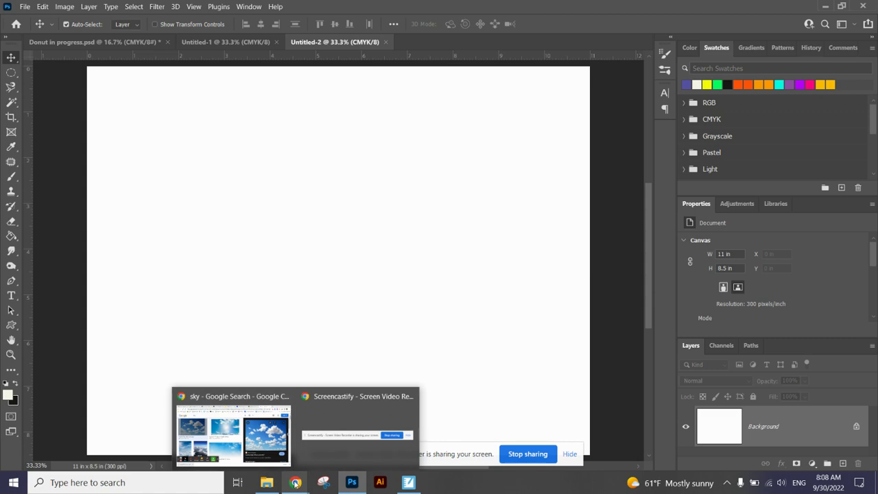
- Preview the Grass photo from the Pictures folder in File Explorer and place it into the Photoshop document
click(264, 485)
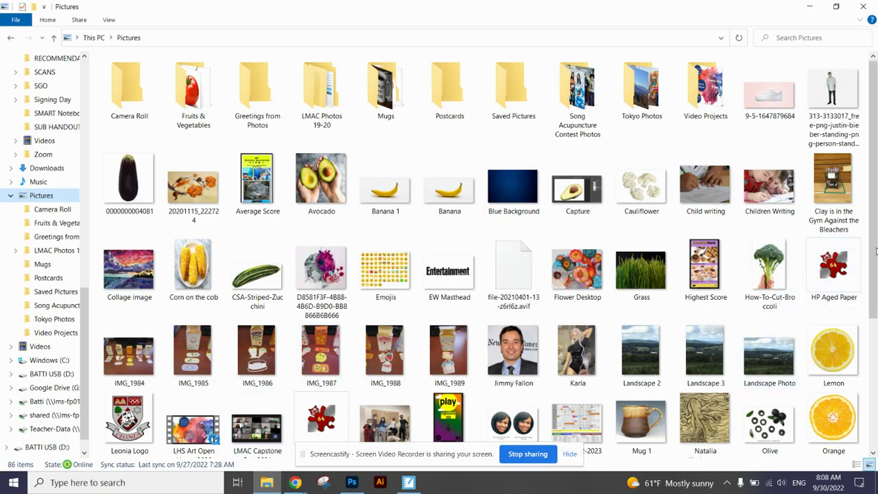
click(643, 278)
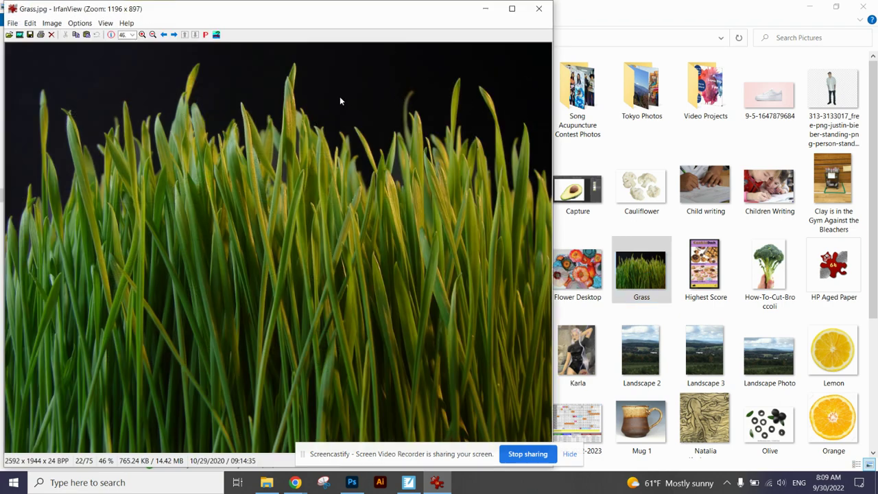
click(539, 9)
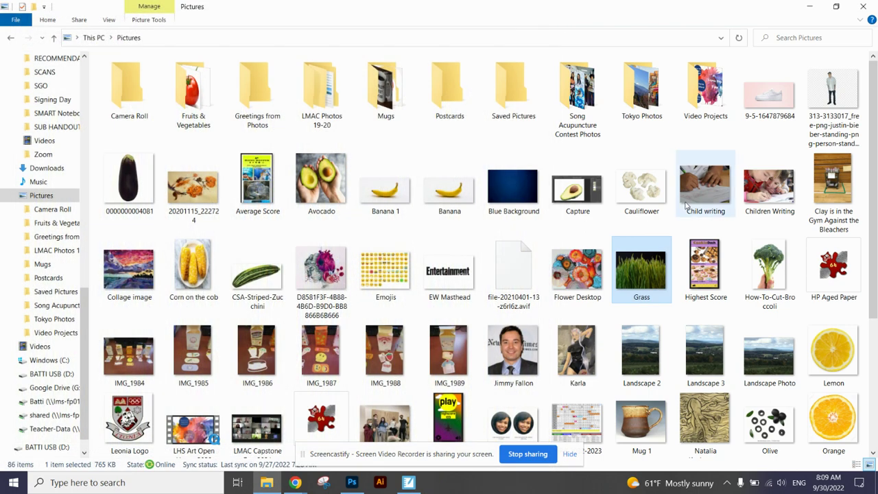
drag(642, 257, 317, 238)
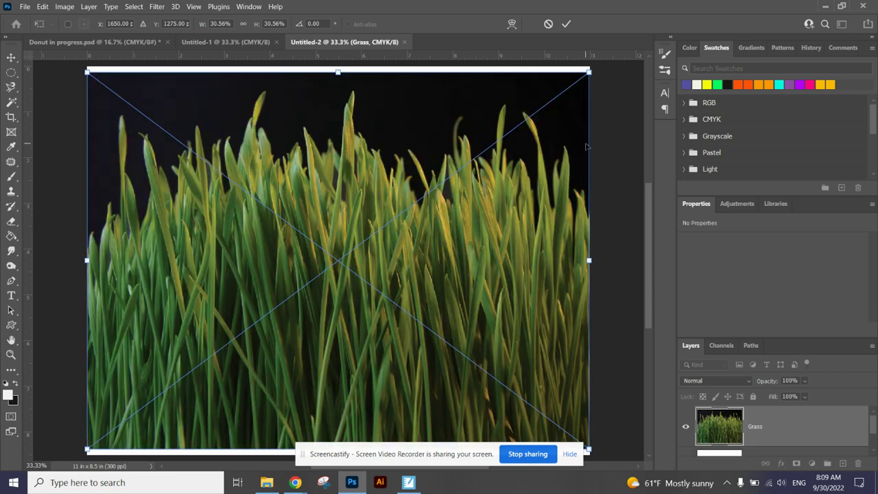
key(Return)
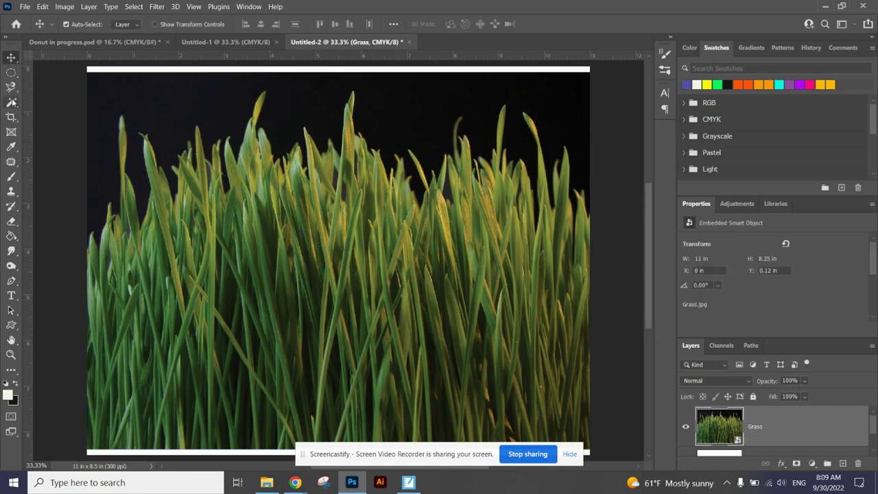
- Select the black background above the grass with the Magic Wand and try to delete it
key(w)
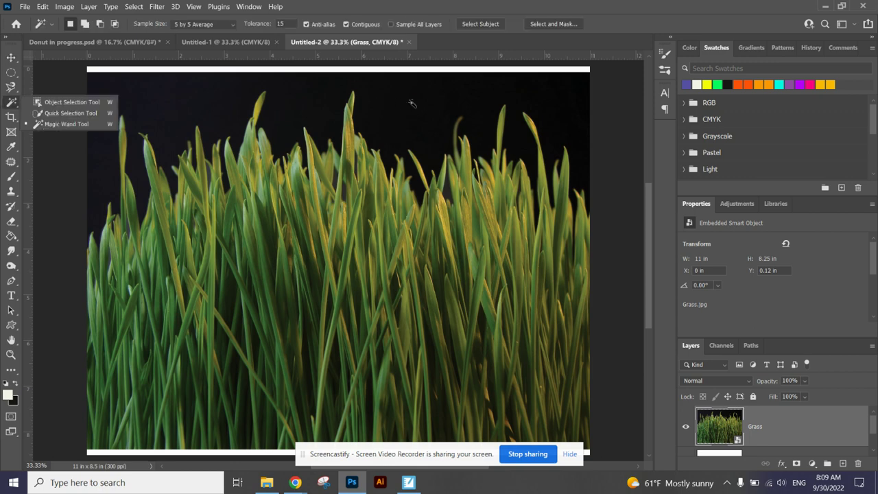
click(412, 102)
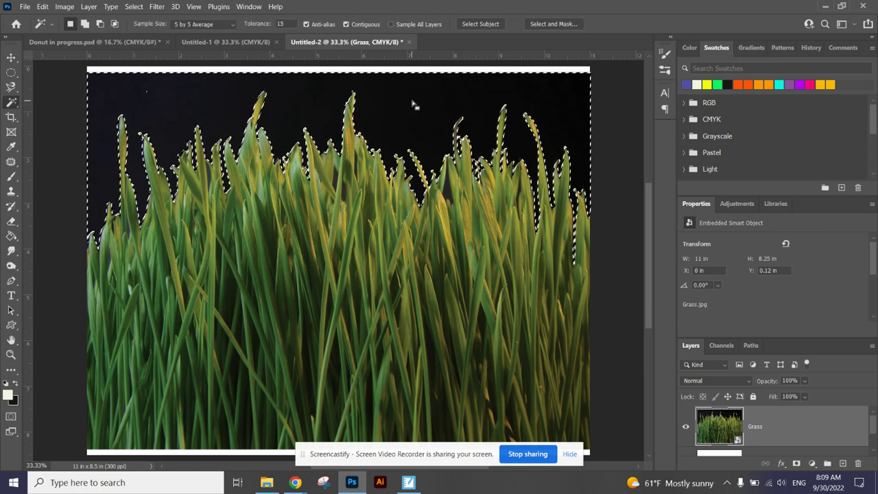
click(382, 282)
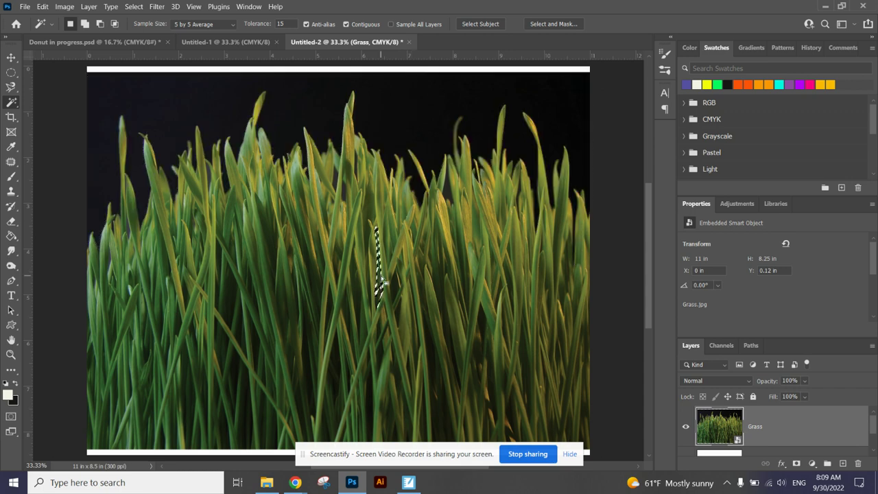
click(469, 255)
click(269, 275)
click(398, 314)
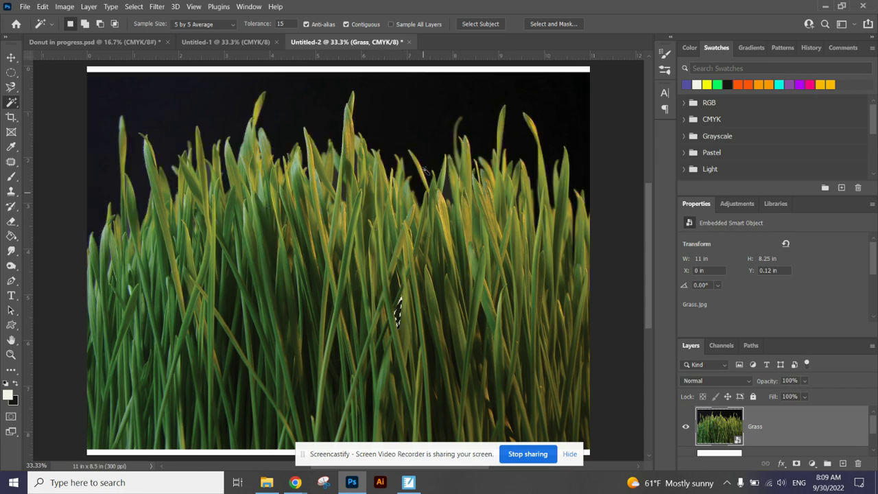
click(411, 131)
key(Delete)
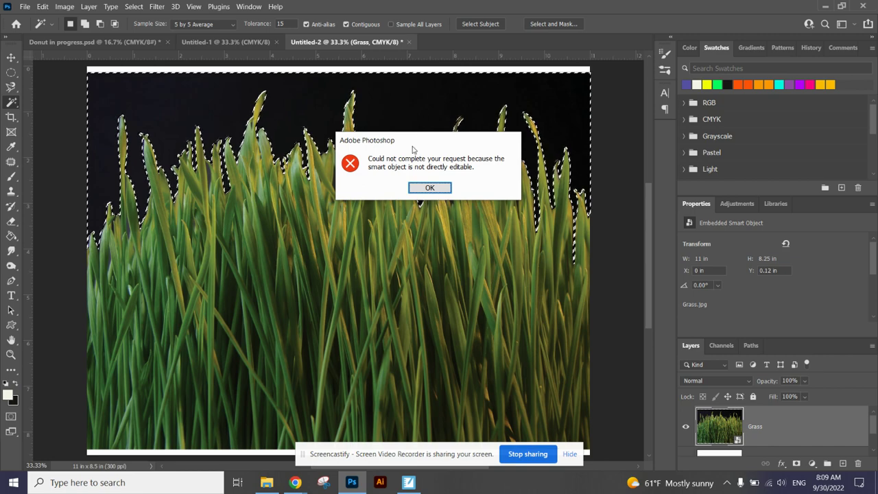
click(430, 188)
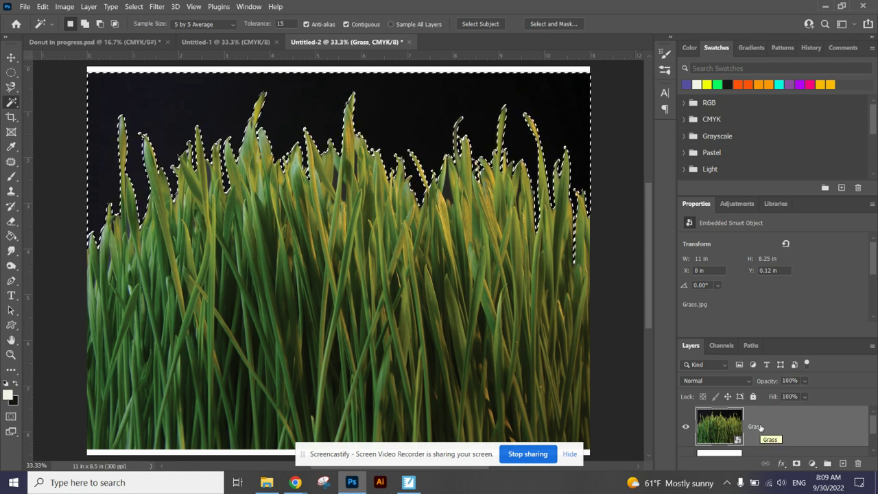
- Rasterize the Grass layer, then delete the selected black background and deselect
right_click(760, 428)
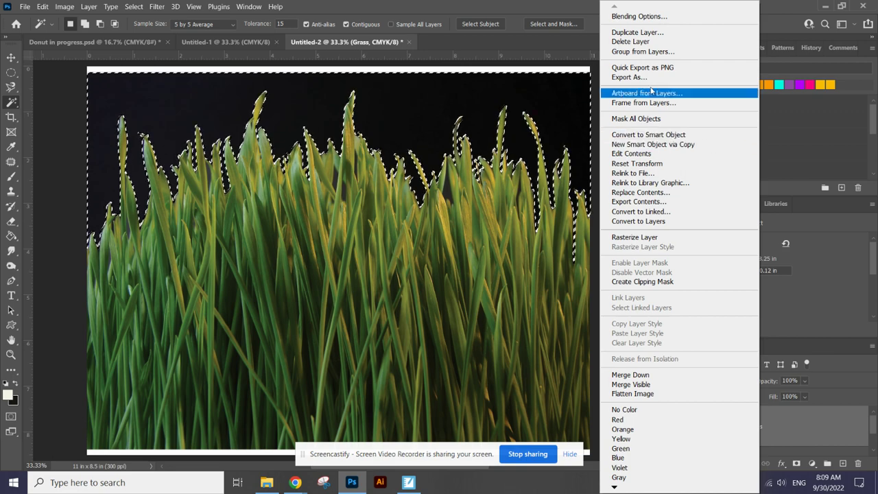
click(655, 238)
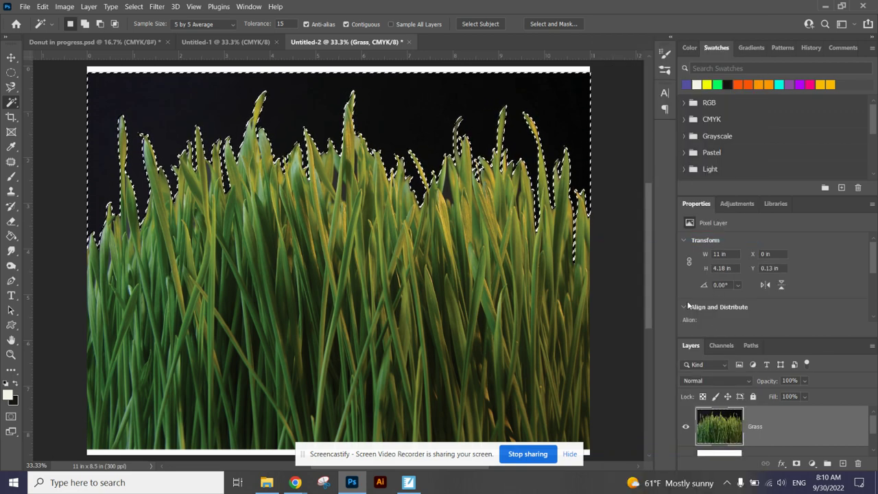
key(Delete)
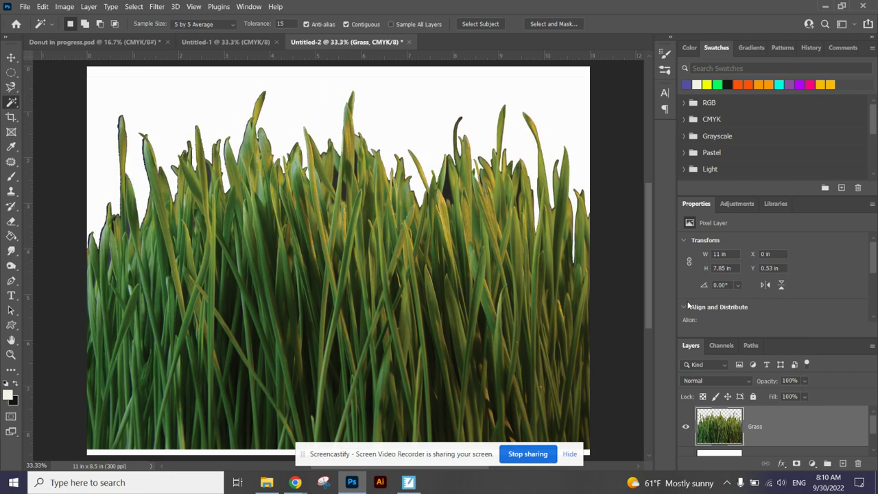
- Move the grass down to the canvas's bottom edge and squash its height to about 2.6 in
click(11, 57)
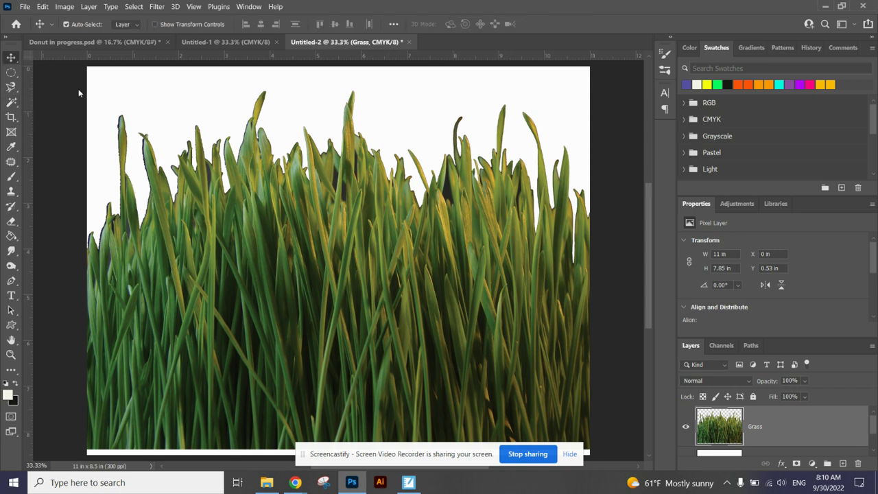
drag(318, 313, 321, 319)
key(ctrl+t)
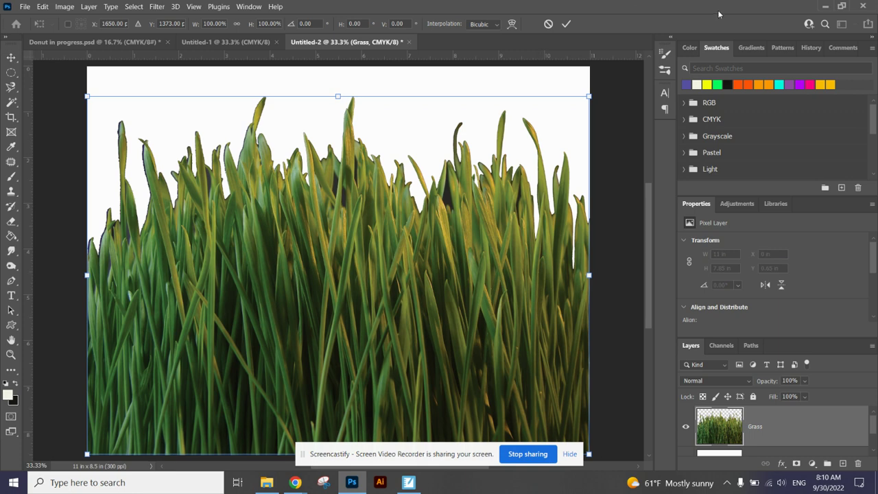
drag(338, 97, 321, 339)
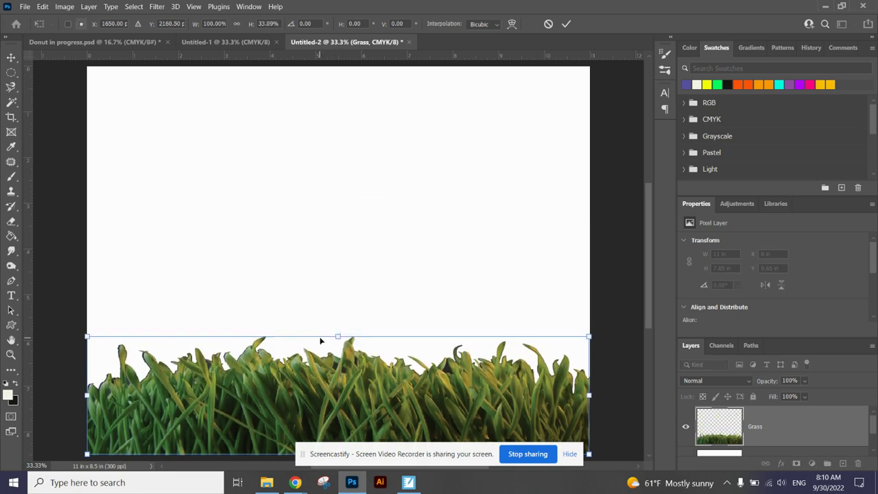
key(Return)
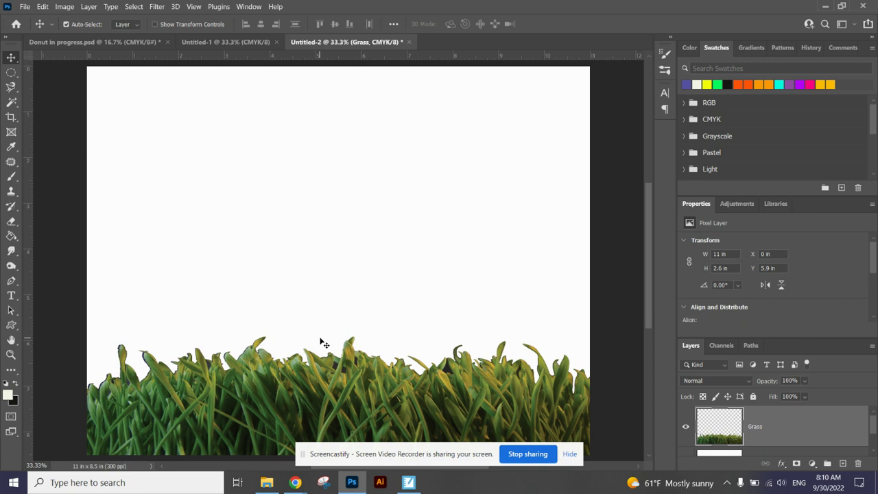
- Place the How-To-Cut-Broccoli photo from the Pictures folder into the document at full canvas height
click(267, 482)
drag(771, 265, 326, 235)
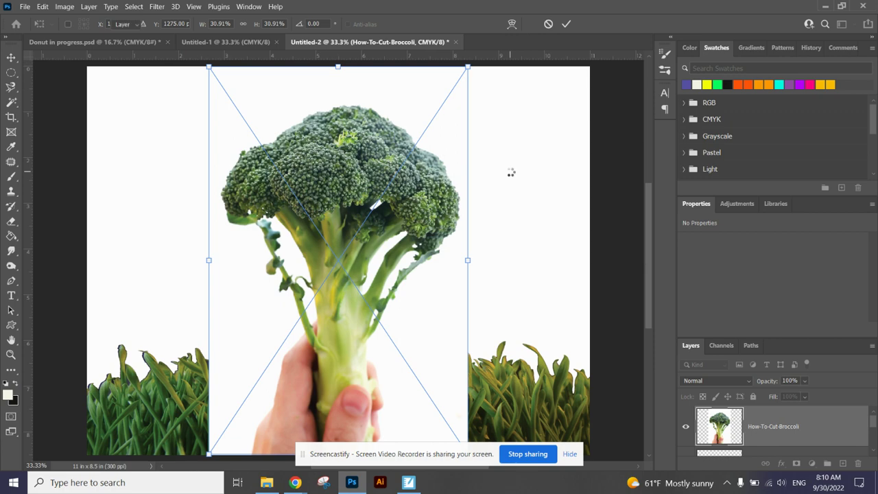
key(Return)
- Select the white background around the broccoli and hand with the Magic Wand and invert the selection
click(11, 102)
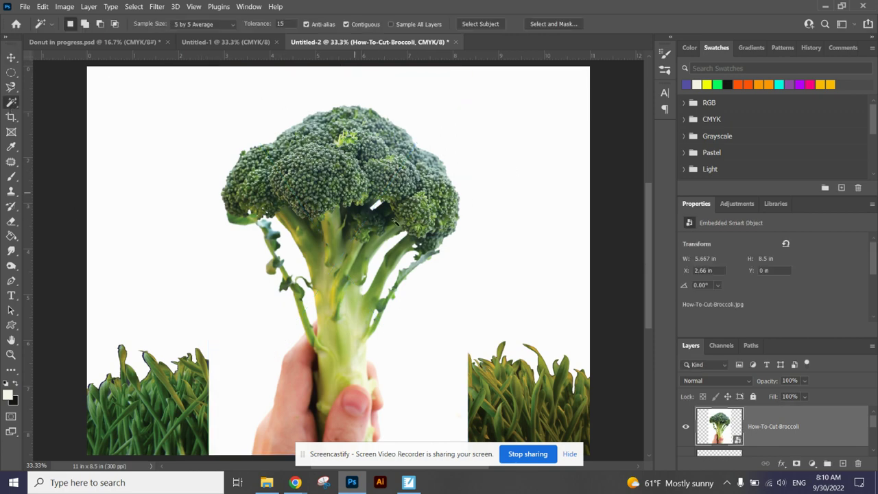
click(447, 125)
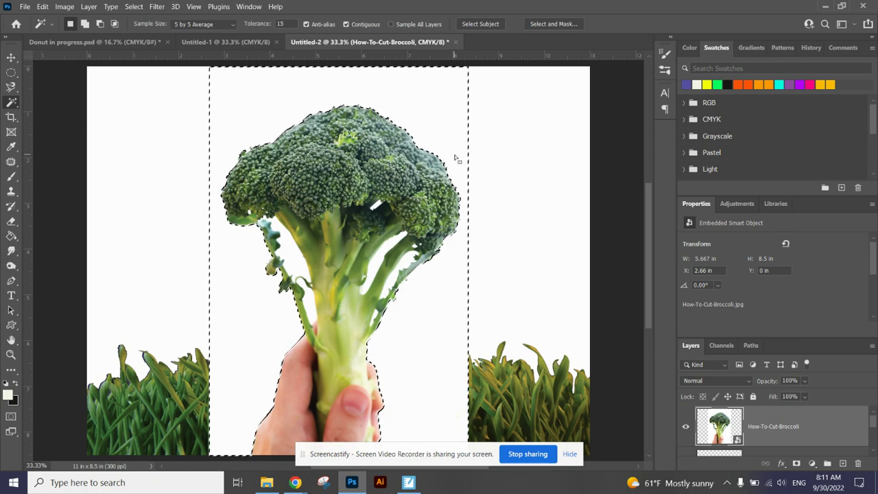
click(137, 6)
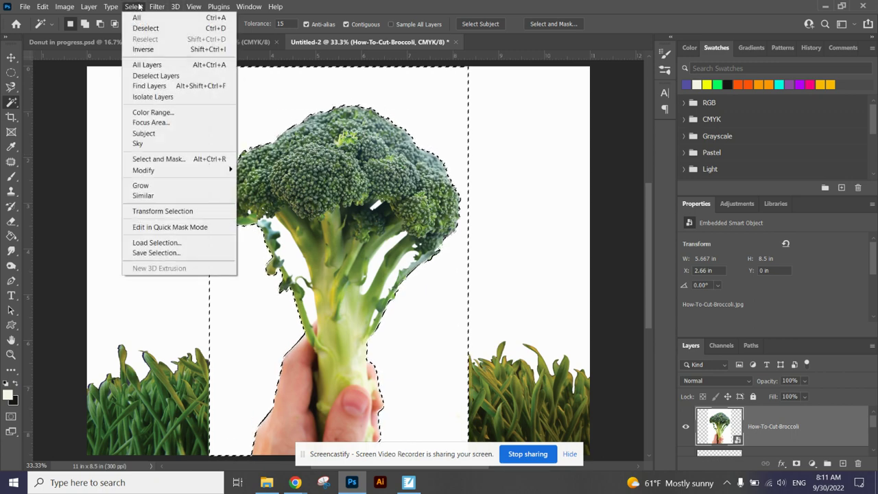
click(144, 49)
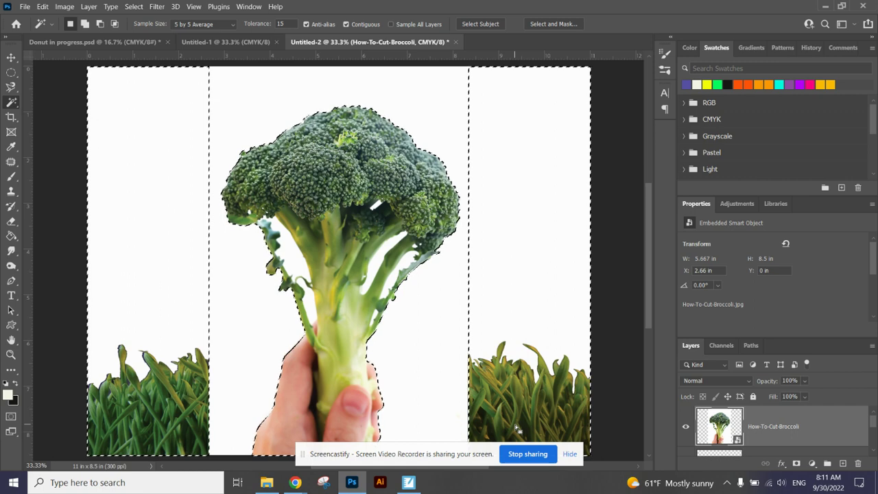
- Rasterize the How-To-Cut-Broccoli layer, then try deleting the selected broccoli and hand and undo that deletion
key(Delete)
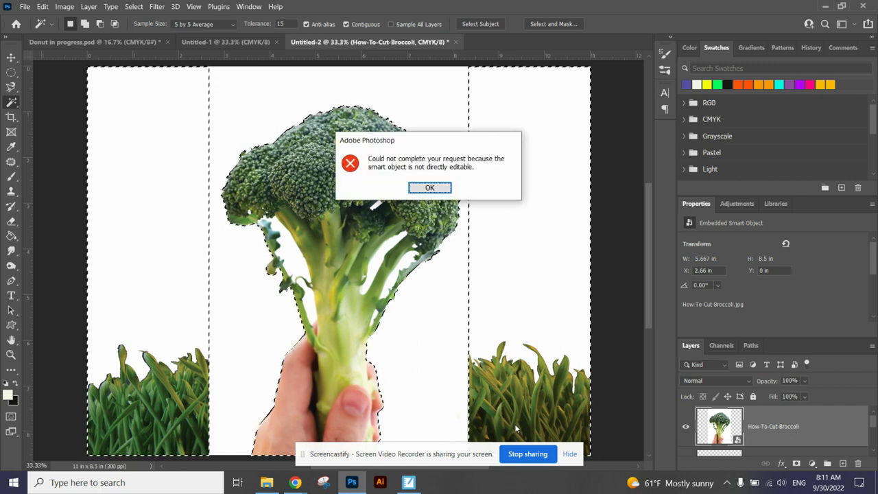
click(429, 187)
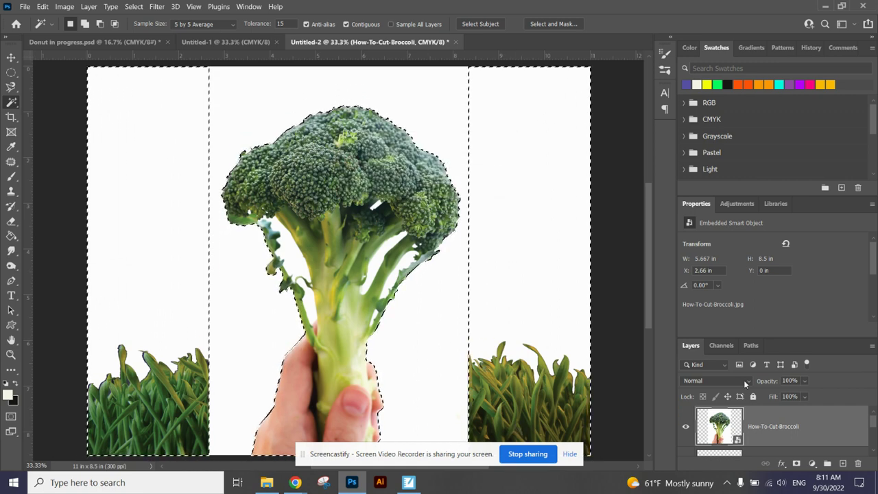
right_click(754, 442)
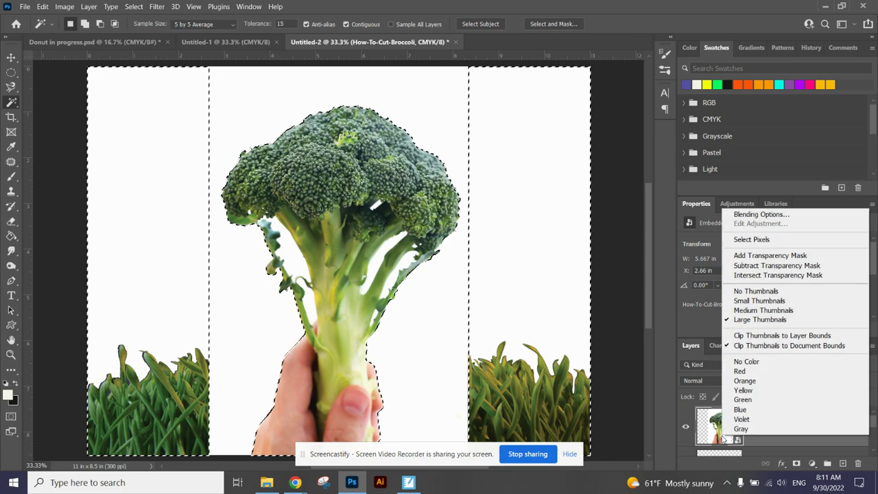
right_click(789, 446)
right_click(789, 446)
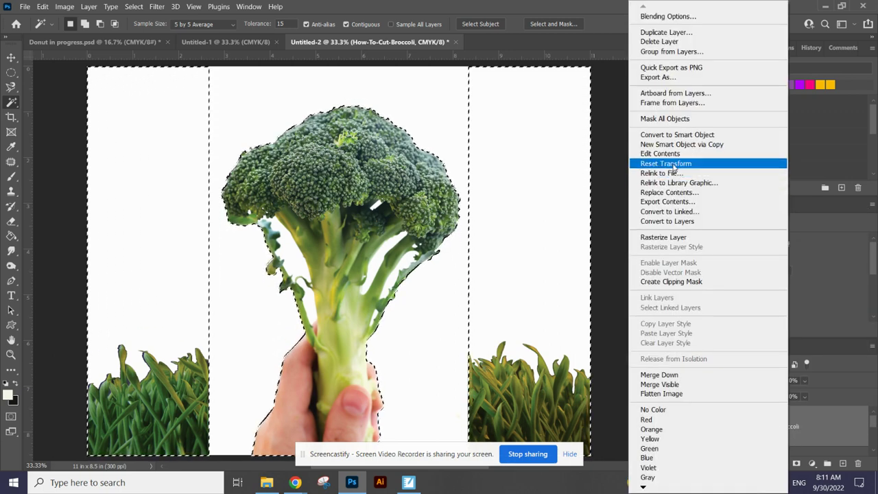
click(663, 237)
key(Delete)
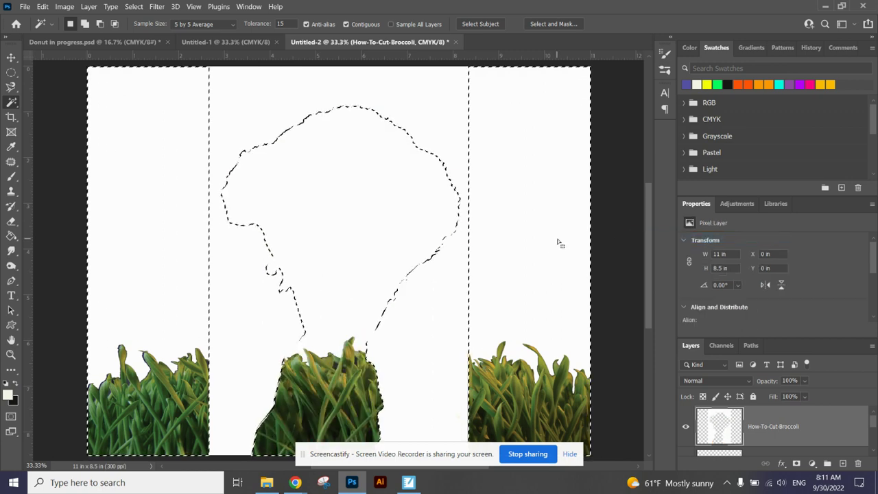
key(ctrl+z)
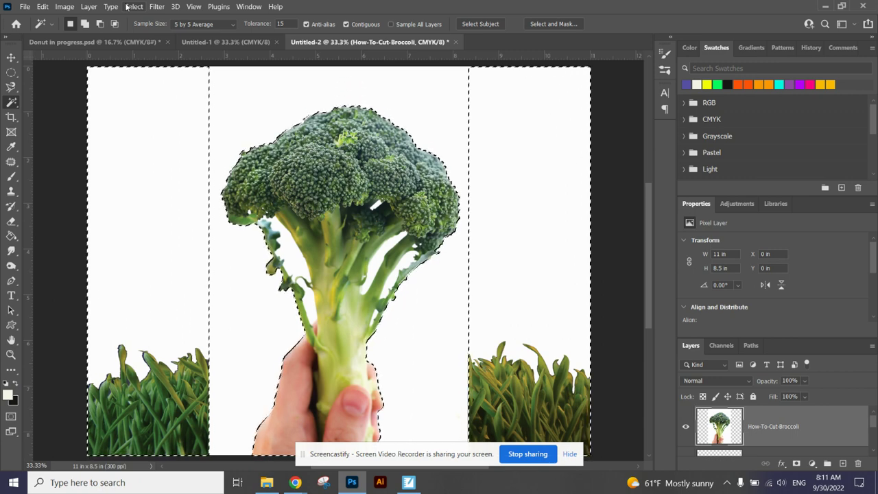
- Recolour the selected broccoli and hand with Hue/Saturation, using Hue -107, Saturation -35 and Lightness +3
click(65, 6)
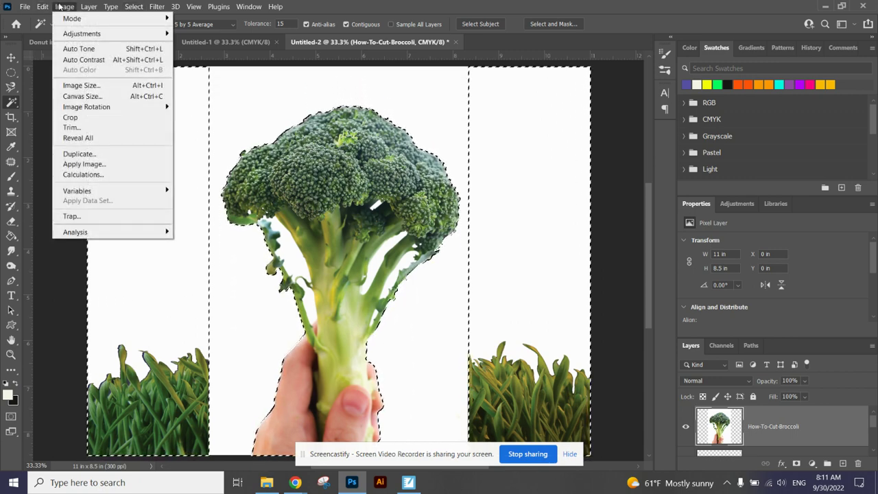
mouse_move(77, 36)
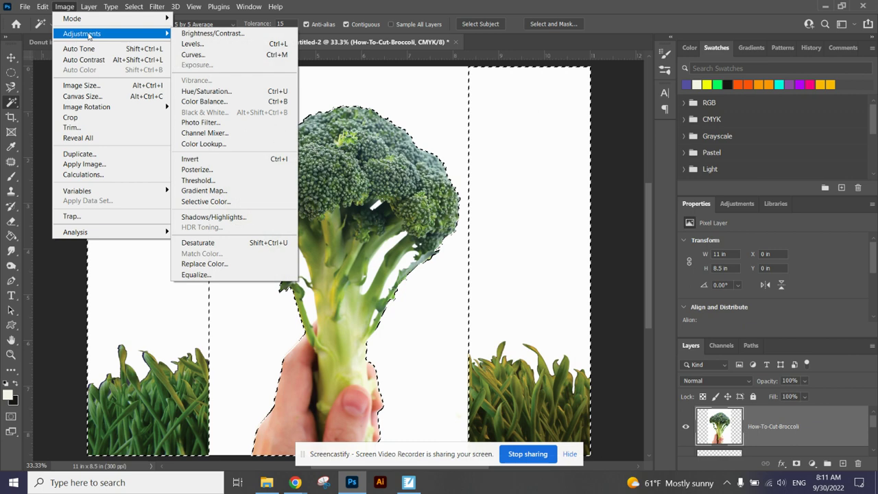
click(216, 91)
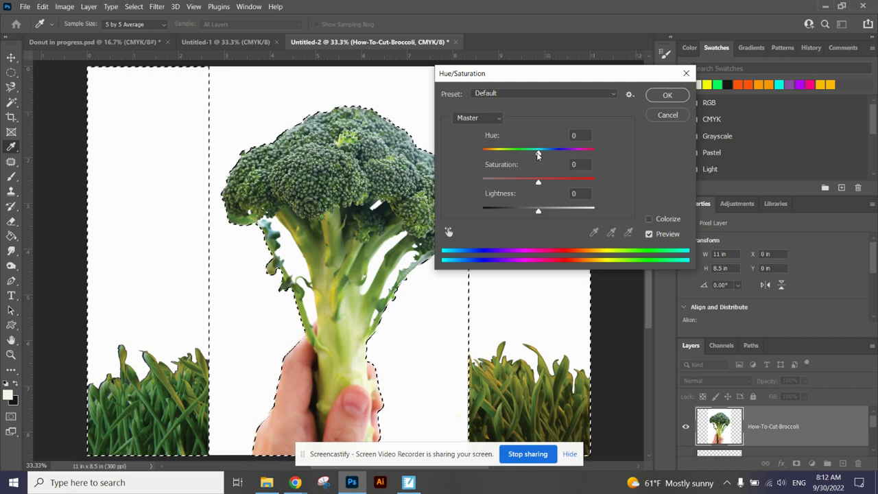
drag(538, 155, 562, 156)
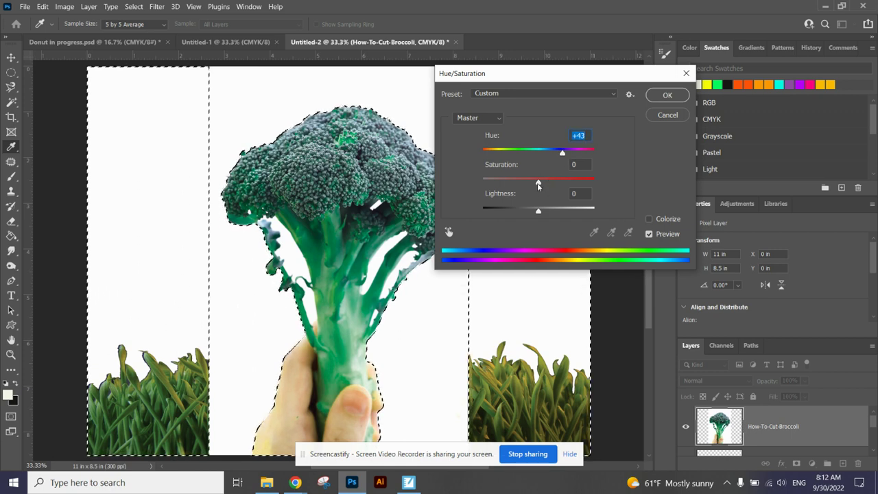
drag(538, 183, 542, 213)
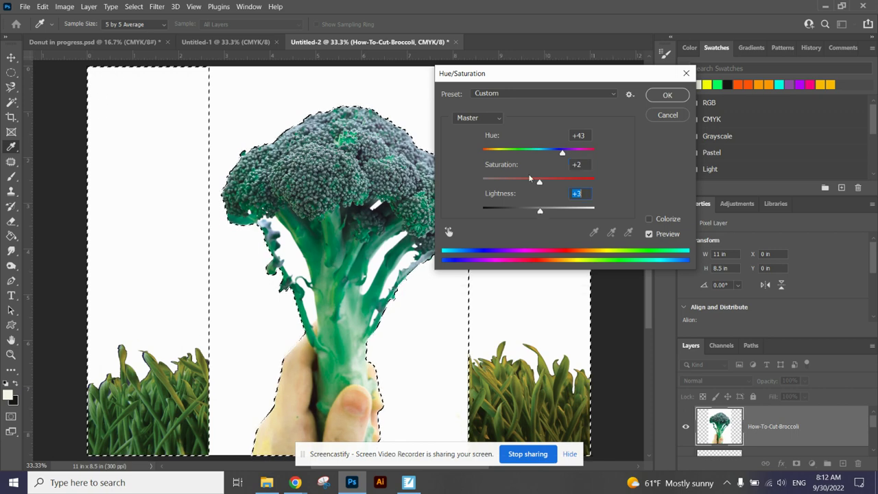
drag(562, 152, 498, 152)
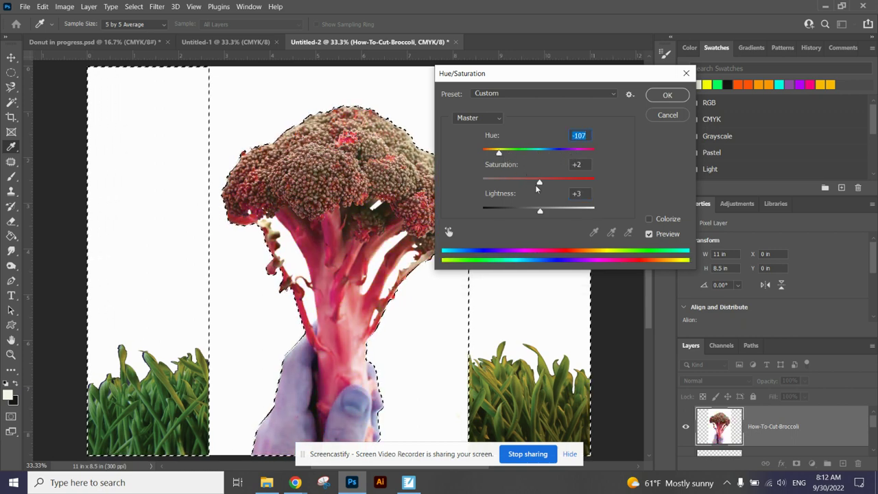
drag(539, 182, 520, 184)
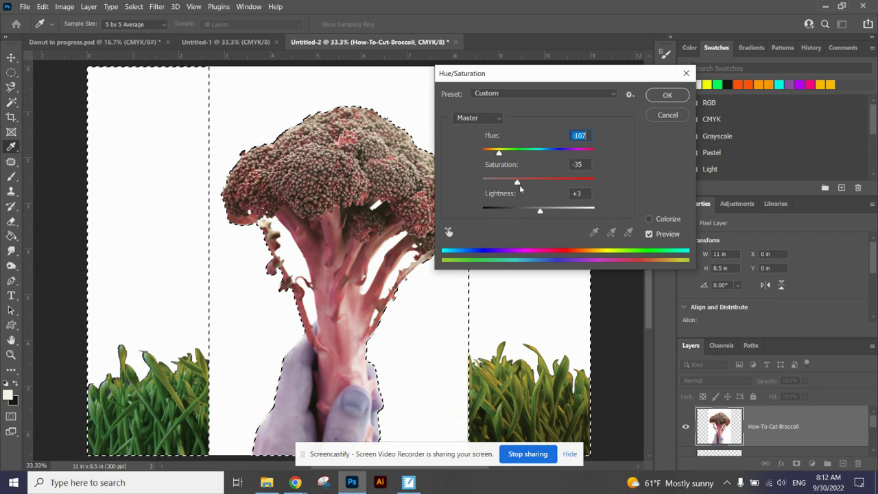
click(670, 94)
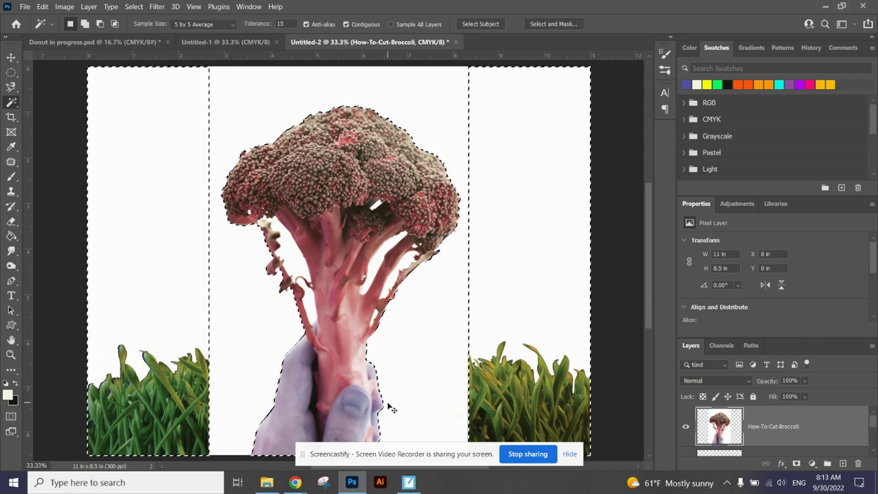
- Clear the current selection, then select the white background around the broccoli and hand with the Magic Wand, delete it and deselect
key(Delete)
key(ctrl+d)
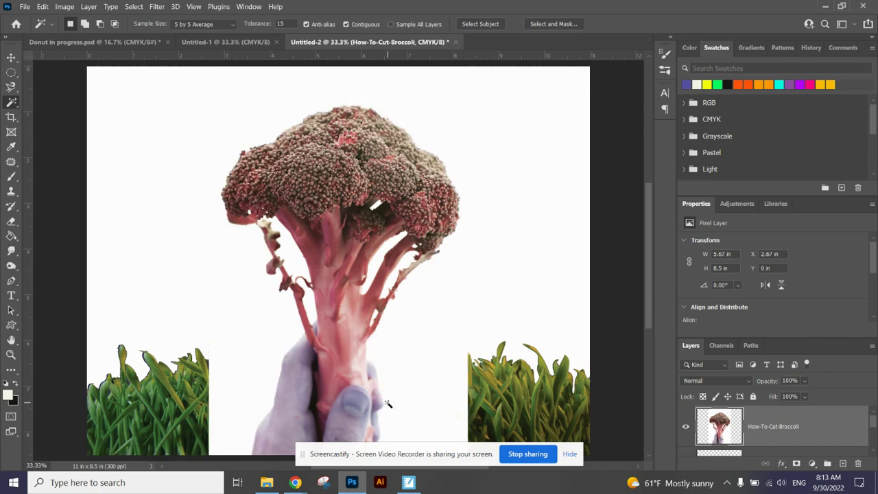
click(244, 303)
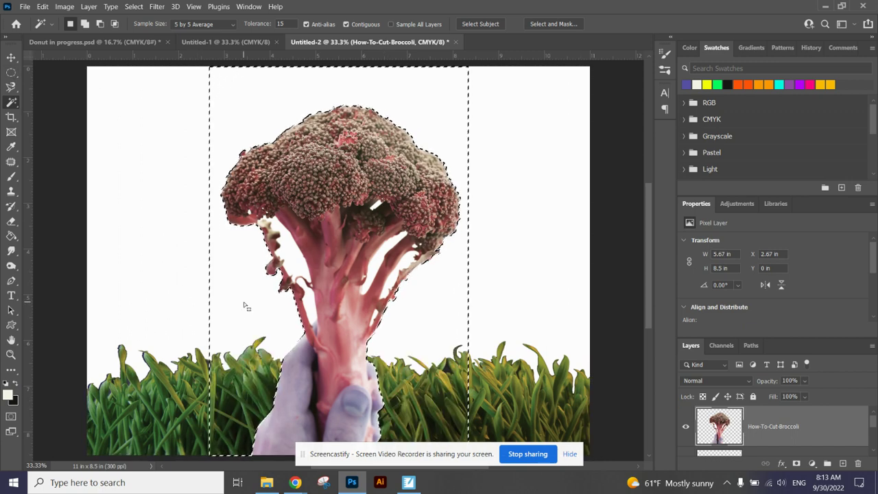
key(Delete)
key(ctrl+d)
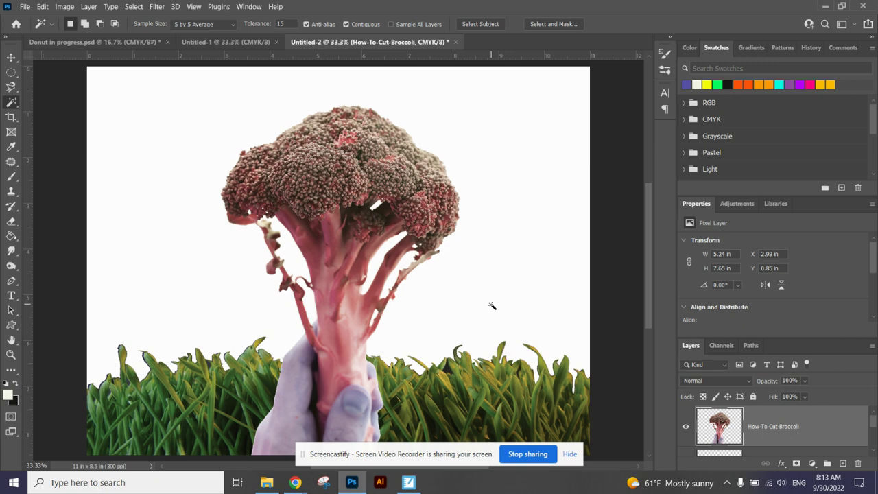
- Switch to the Chrome window showing the Google image results for sky
mouse_move(295, 482)
click(277, 422)
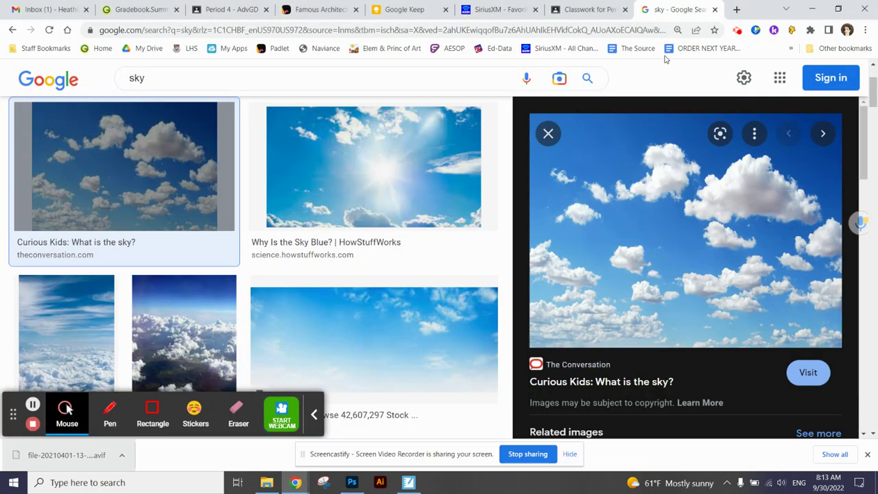